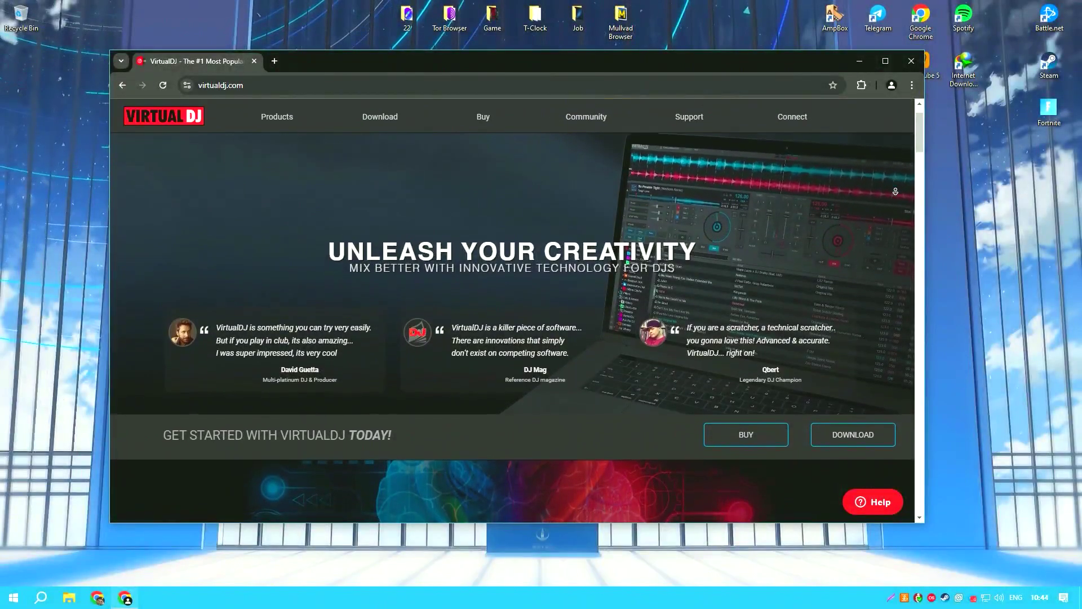
# Look through the VirtualDJ home page down to the Real-Time Track Separation section and close the browser.
pyautogui.scroll(-1, 512, 311)
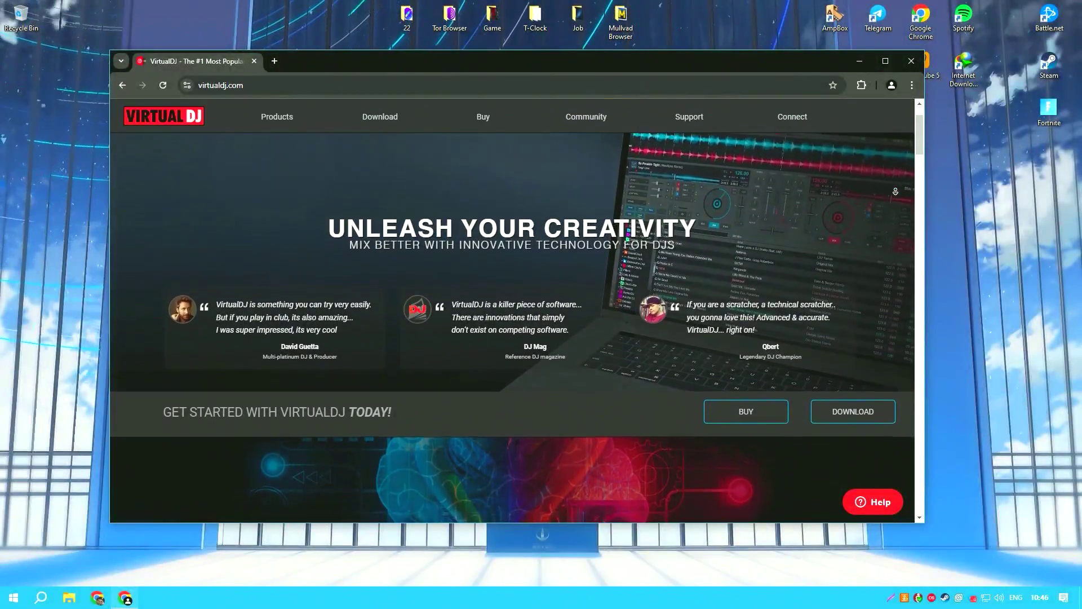
pyautogui.scroll(-1, 511, 310)
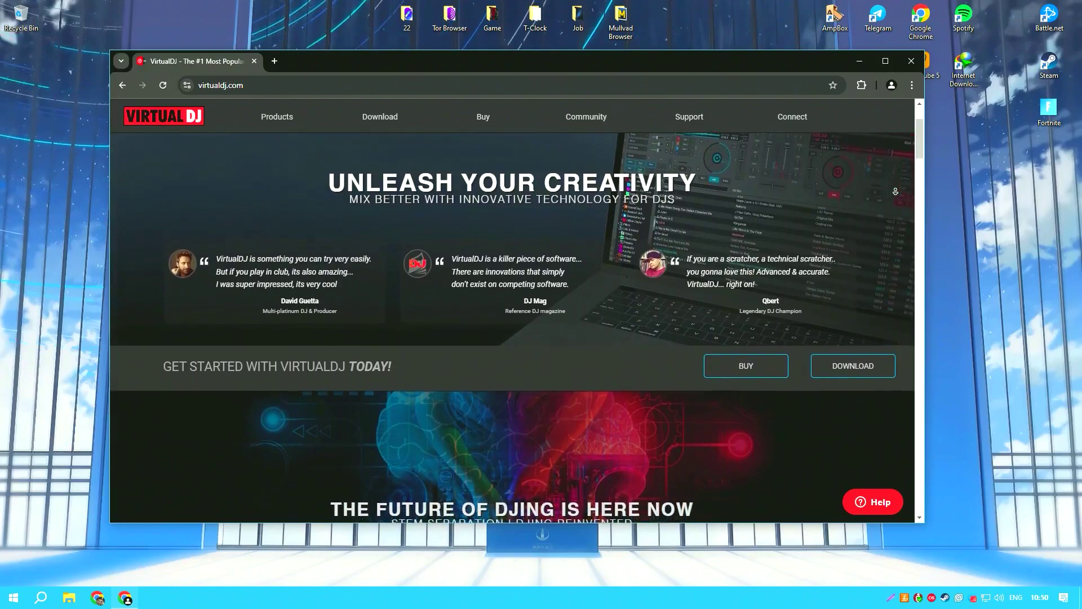
pyautogui.scroll(-1, 895, 192)
pyautogui.scroll(-1, 896, 192)
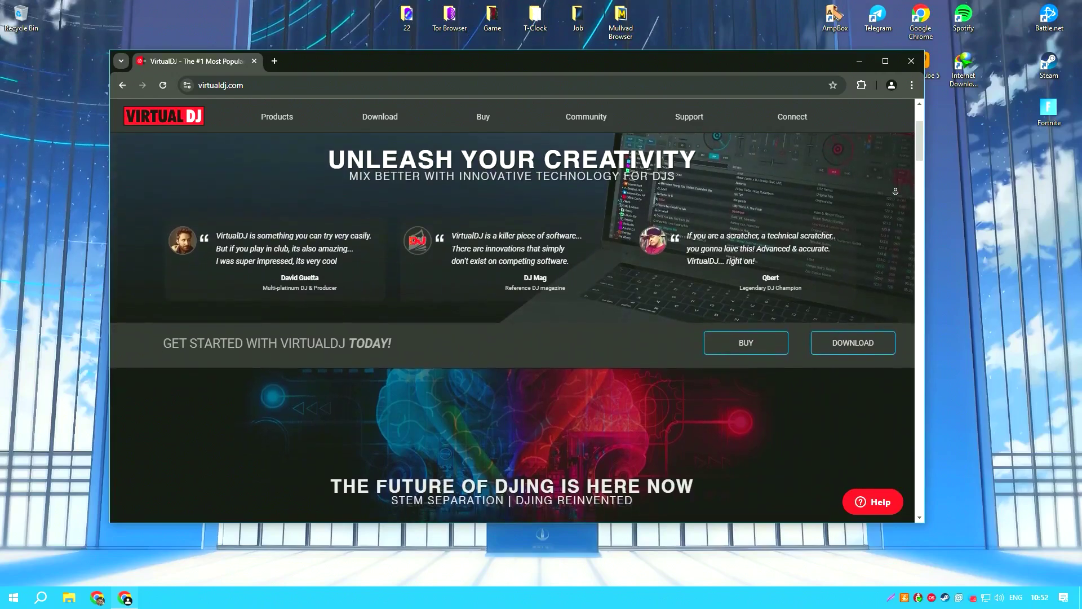
pyautogui.scroll(-1, 895, 192)
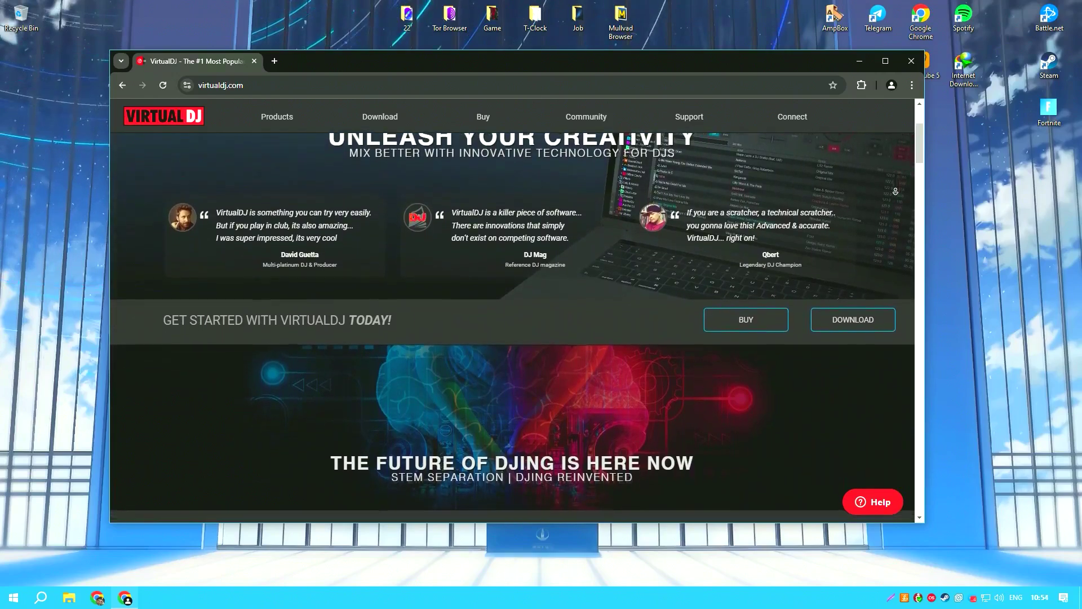
pyautogui.scroll(-1, 896, 193)
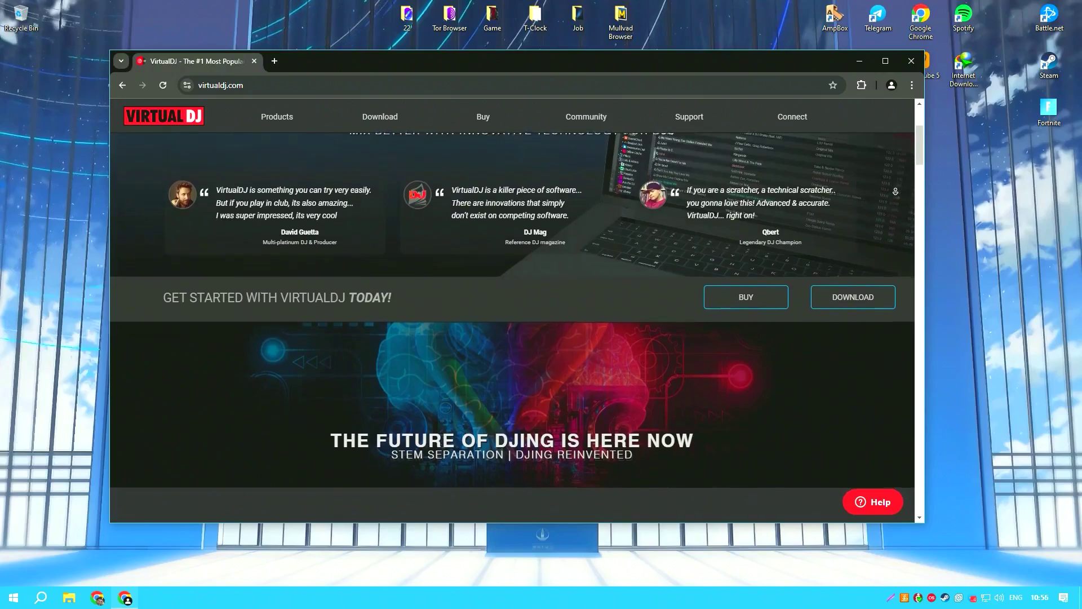
pyautogui.scroll(-1, 895, 192)
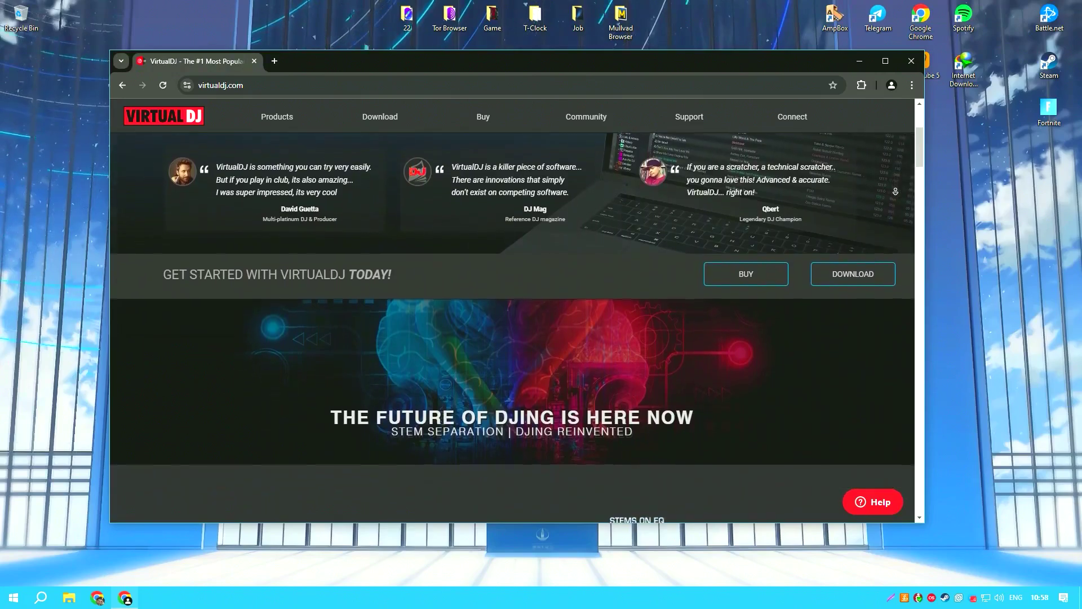
pyautogui.scroll(-1, 895, 192)
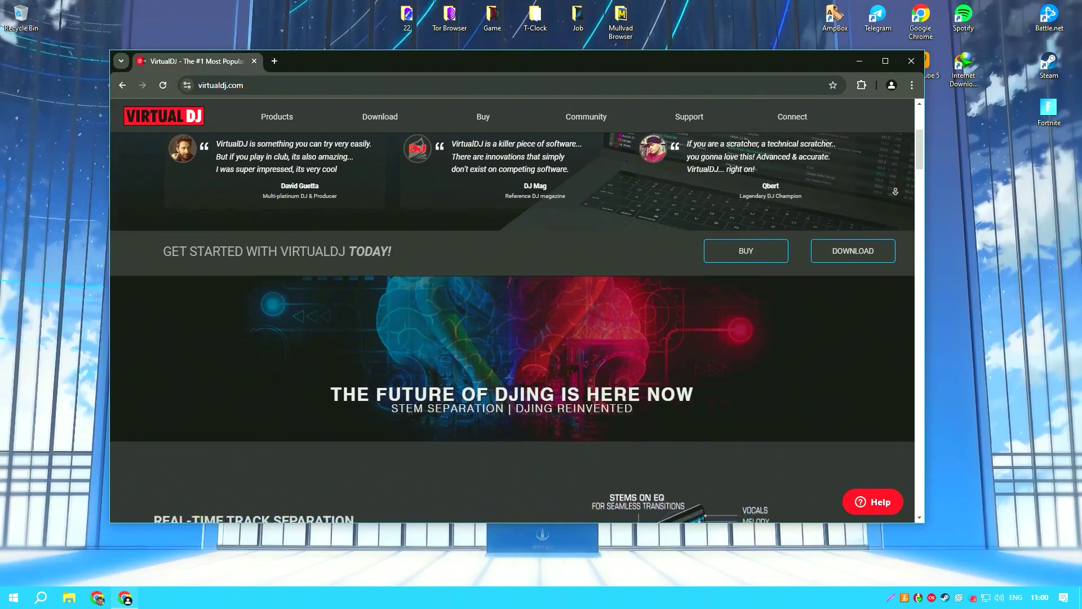
pyautogui.scroll(-1, 895, 192)
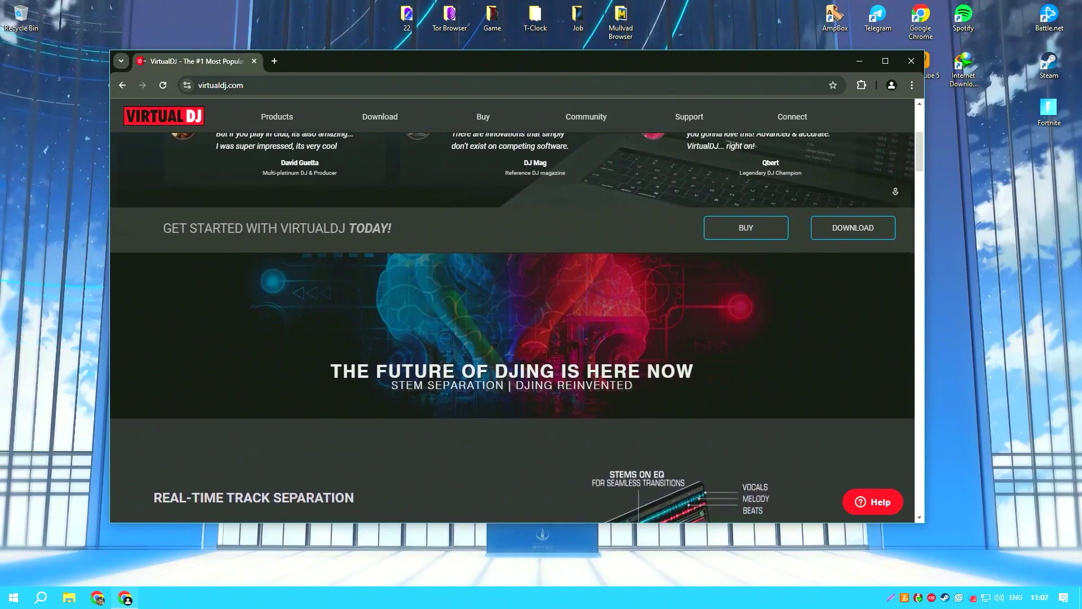
pyautogui.scroll(-1, 896, 192)
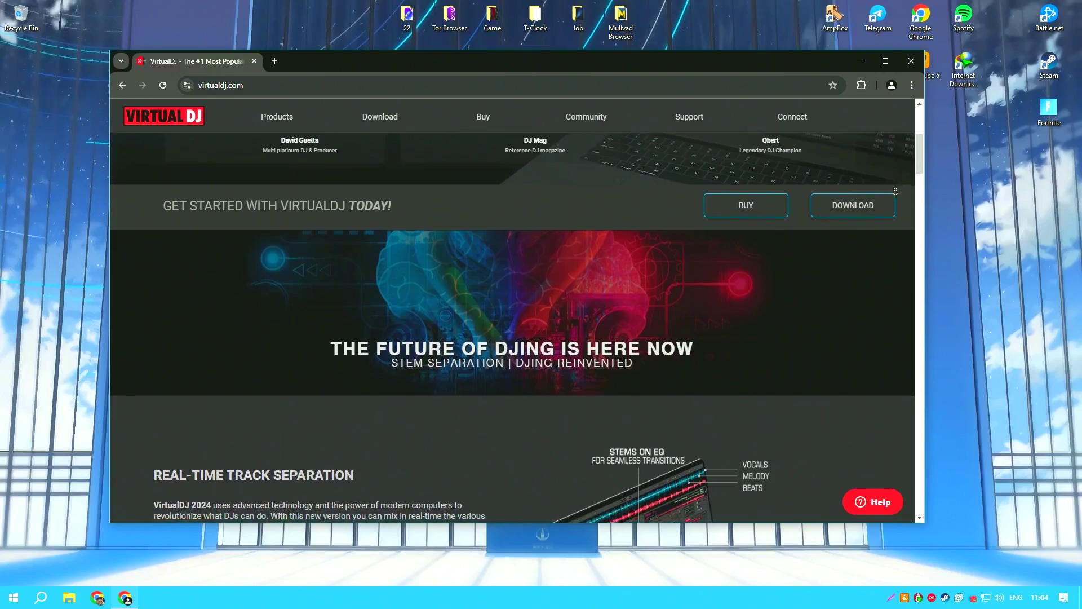
pyautogui.scroll(-1, 896, 192)
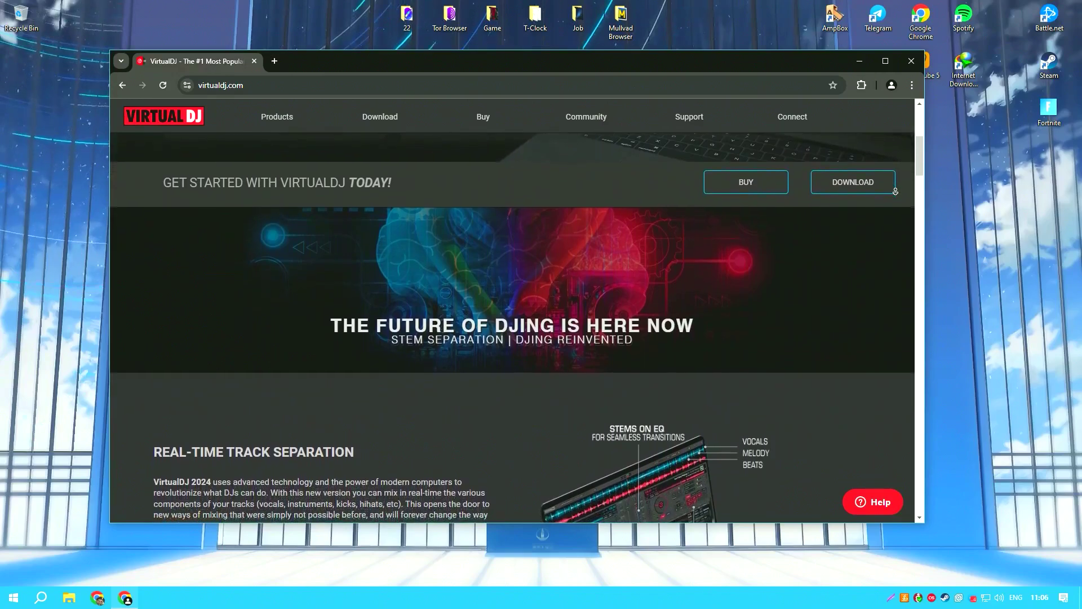
pyautogui.scroll(-1, 895, 192)
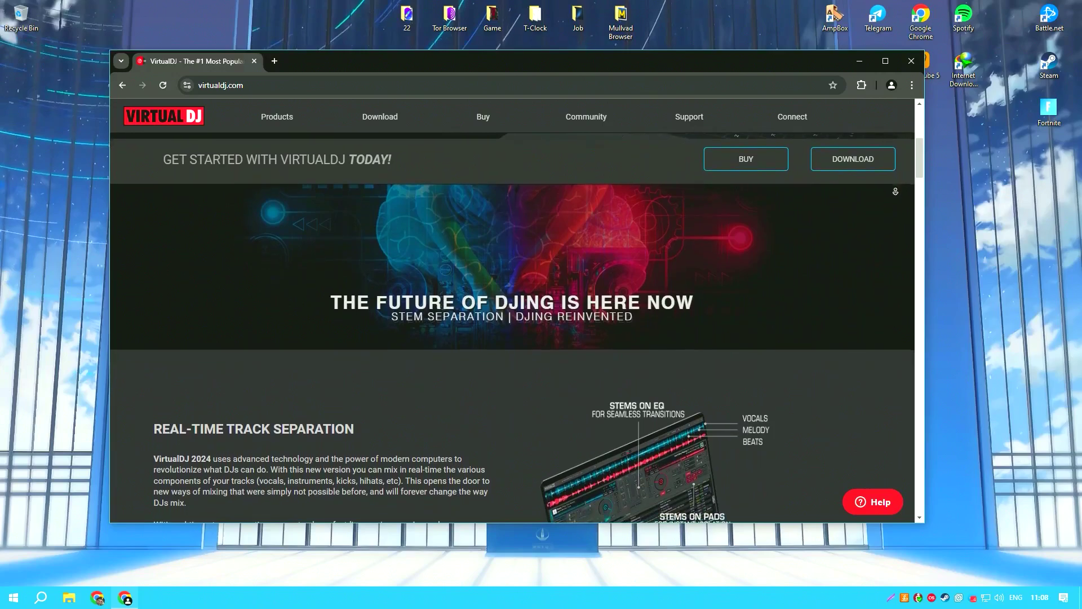
pyautogui.scroll(-1, 896, 192)
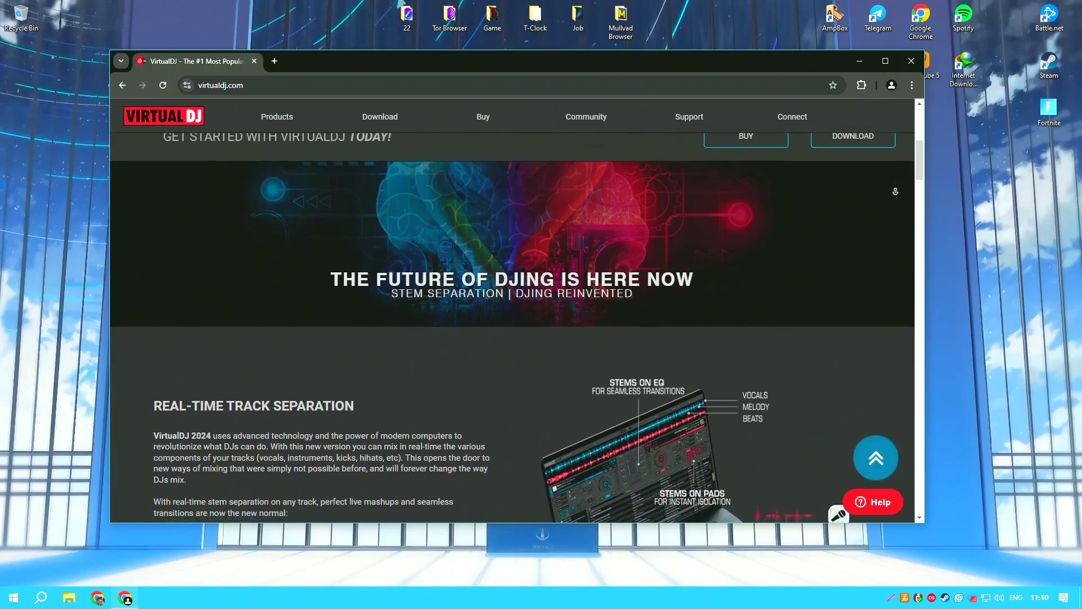
pyautogui.scroll(-1, 896, 192)
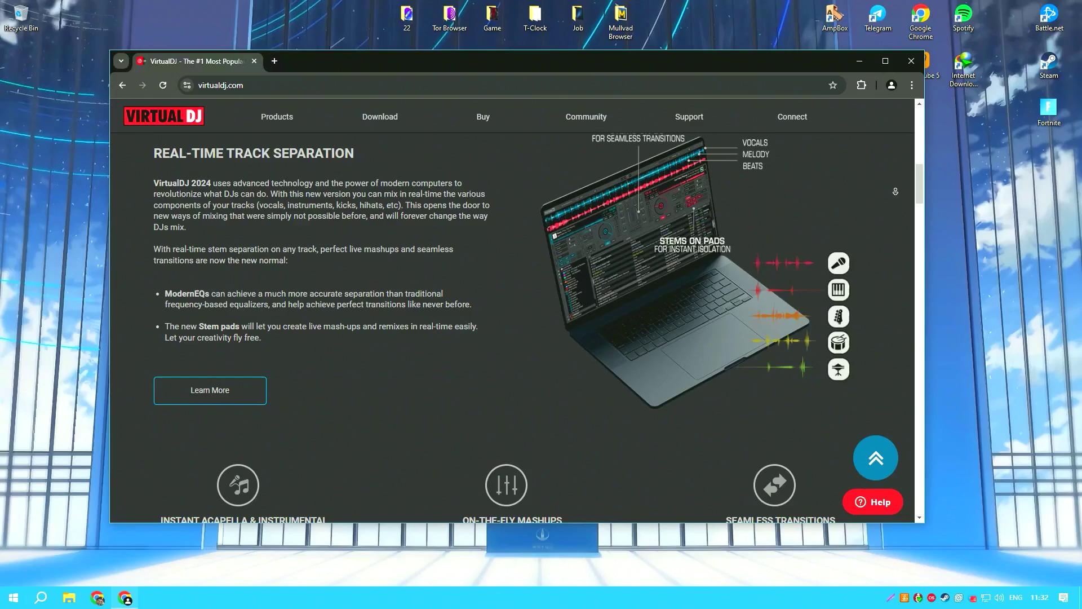
pyautogui.middleClick(897, 194)
pyautogui.click(911, 62)
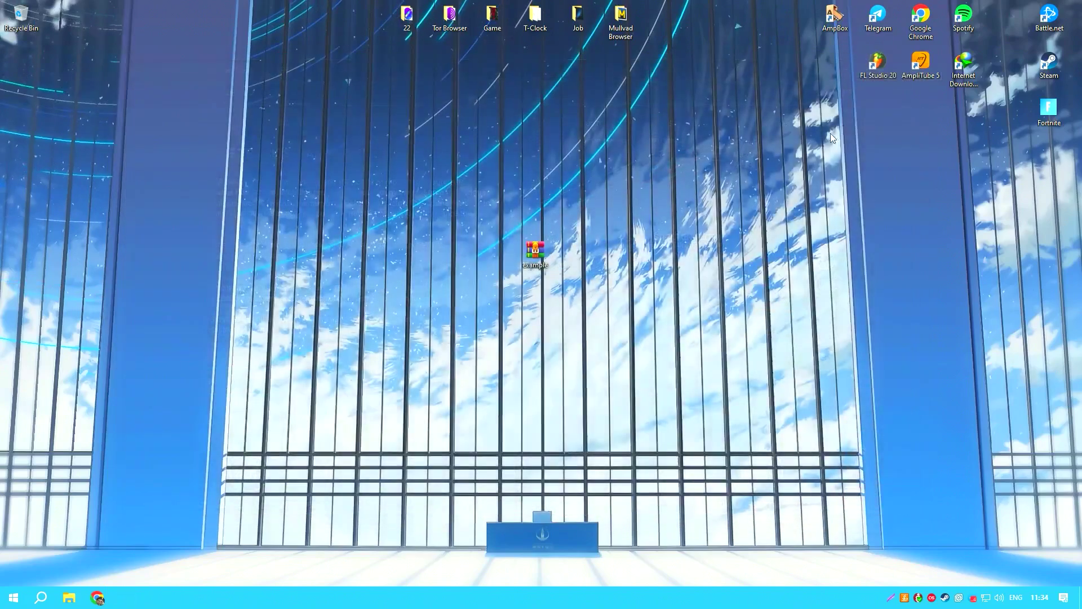
# Extract the example folder from example.rar to the desktop, entering the archive password, and close the archive.
pyautogui.moveTo(513, 226); pyautogui.dragTo(444, 172)
pyautogui.doubleClick(536, 251)
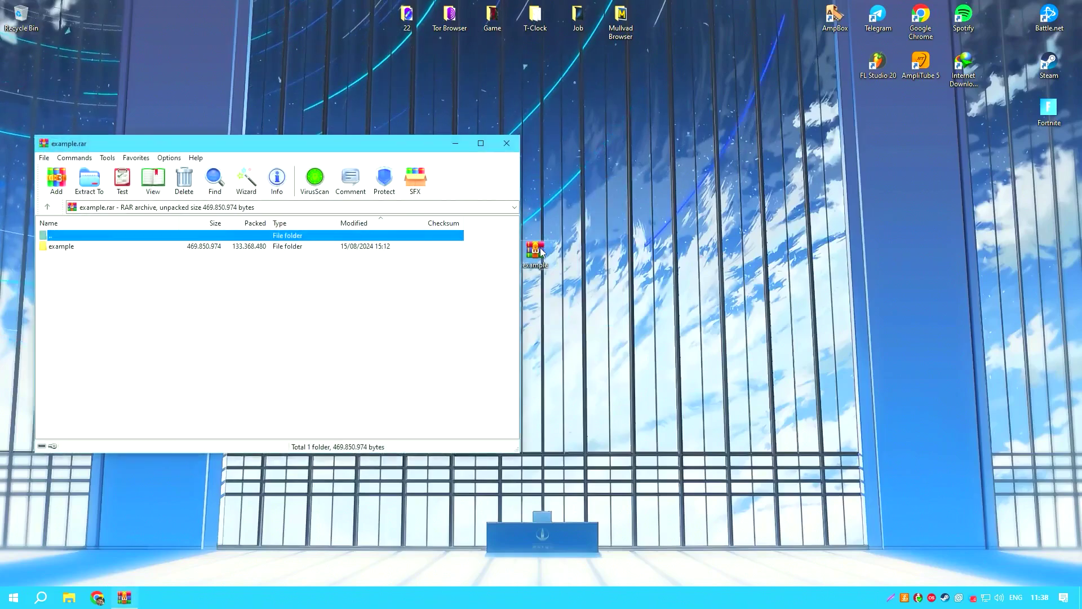
pyautogui.moveTo(319, 146); pyautogui.dragTo(671, 167)
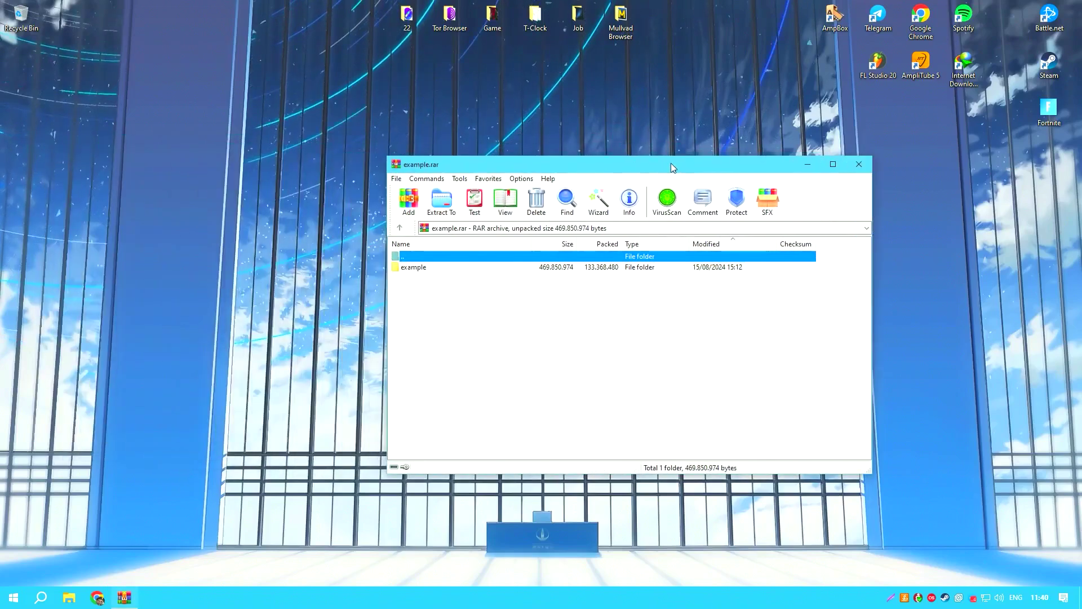
pyautogui.click(449, 267)
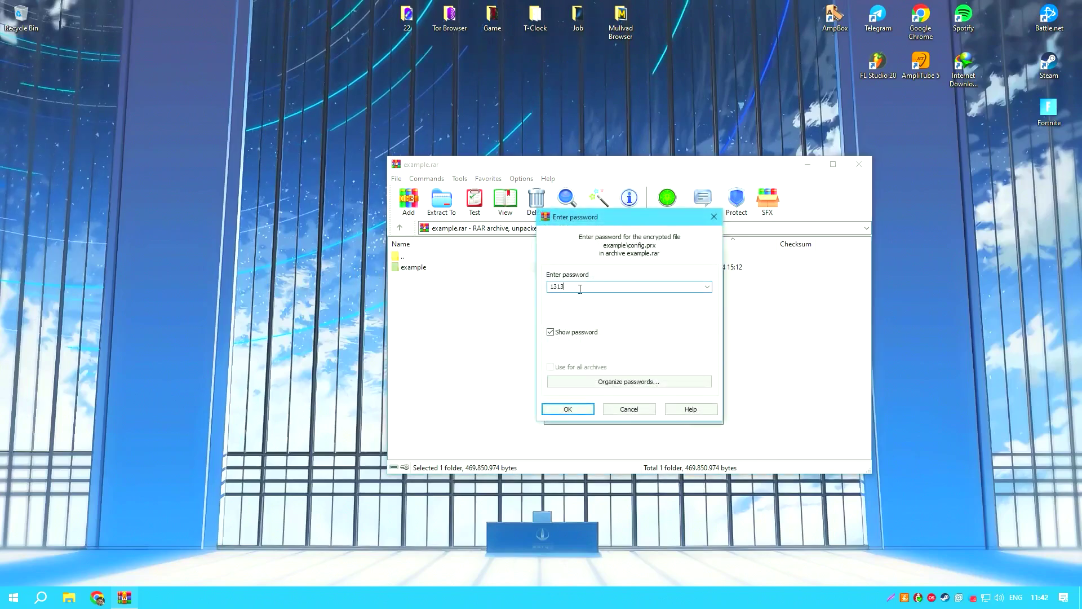
pyautogui.click(566, 407)
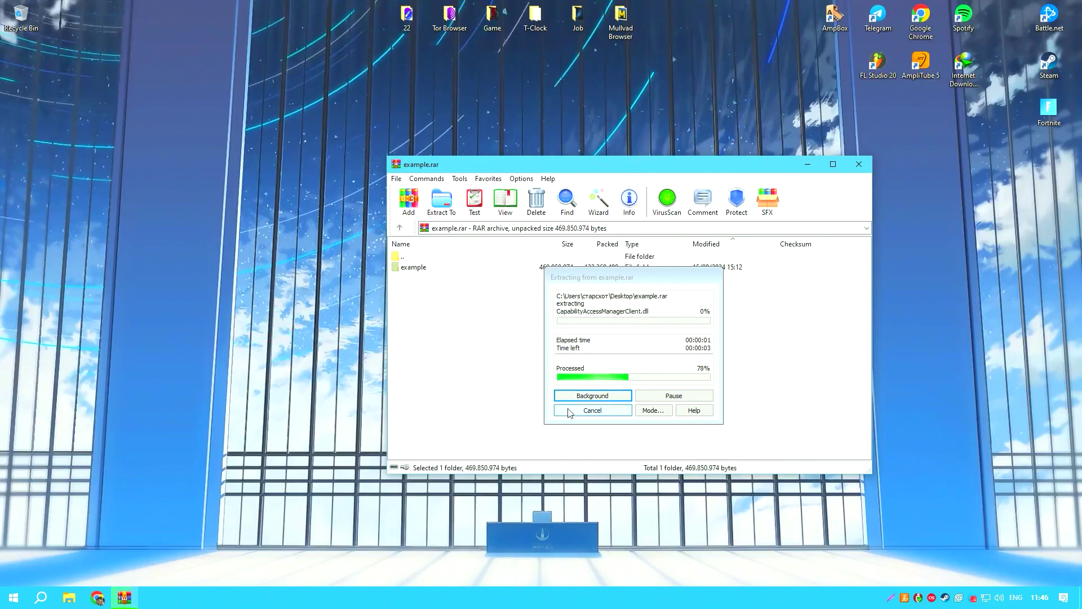
pyautogui.click(859, 166)
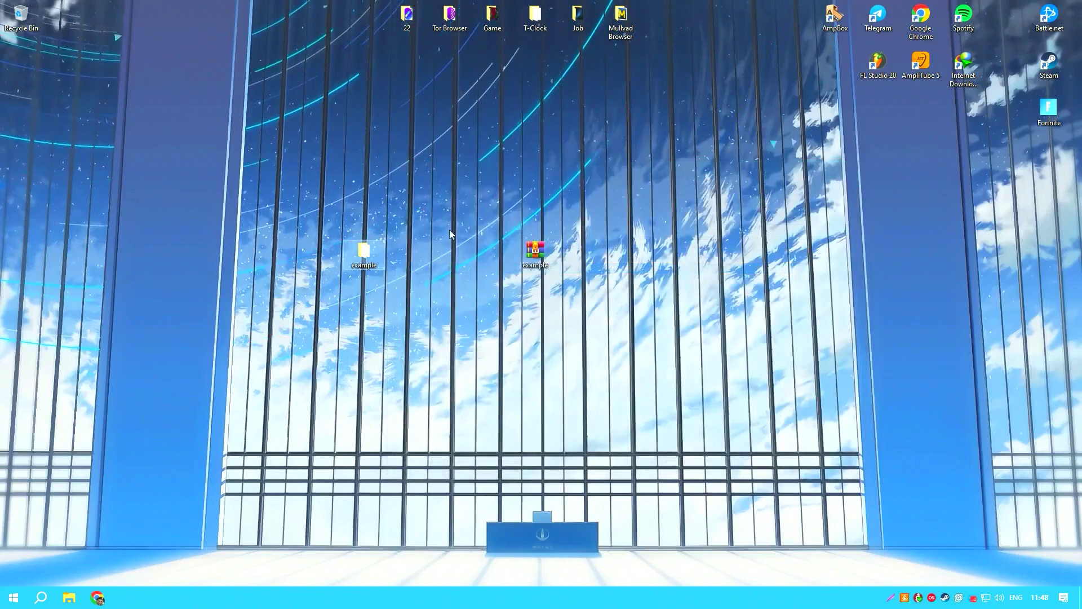
# Open the extracted example folder and move its window clear of the archive on the desktop.
pyautogui.moveTo(402, 253); pyautogui.dragTo(505, 260)
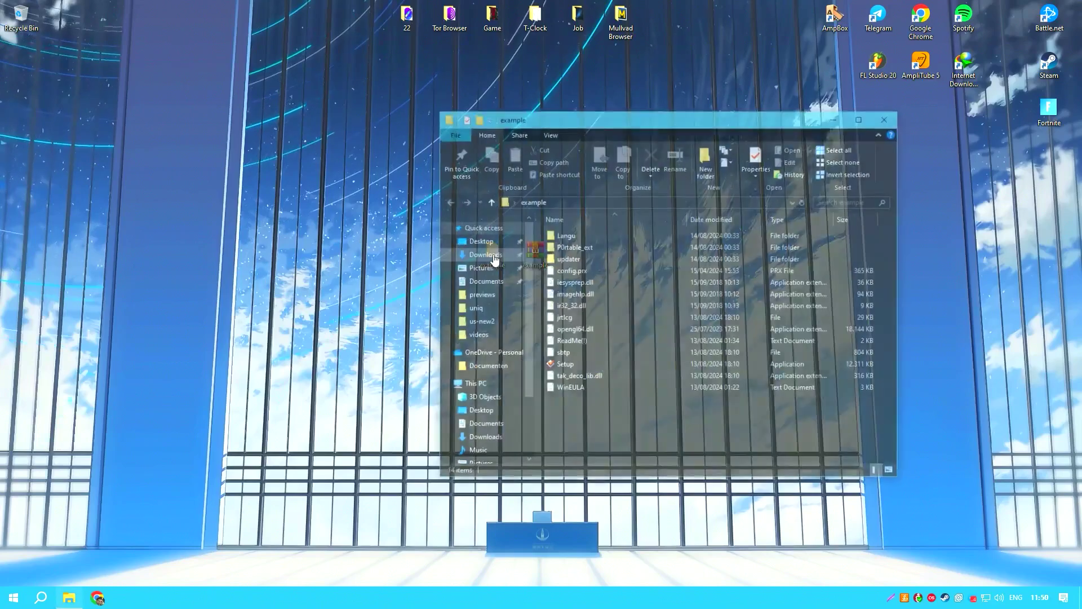
pyautogui.moveTo(676, 133); pyautogui.dragTo(547, 94)
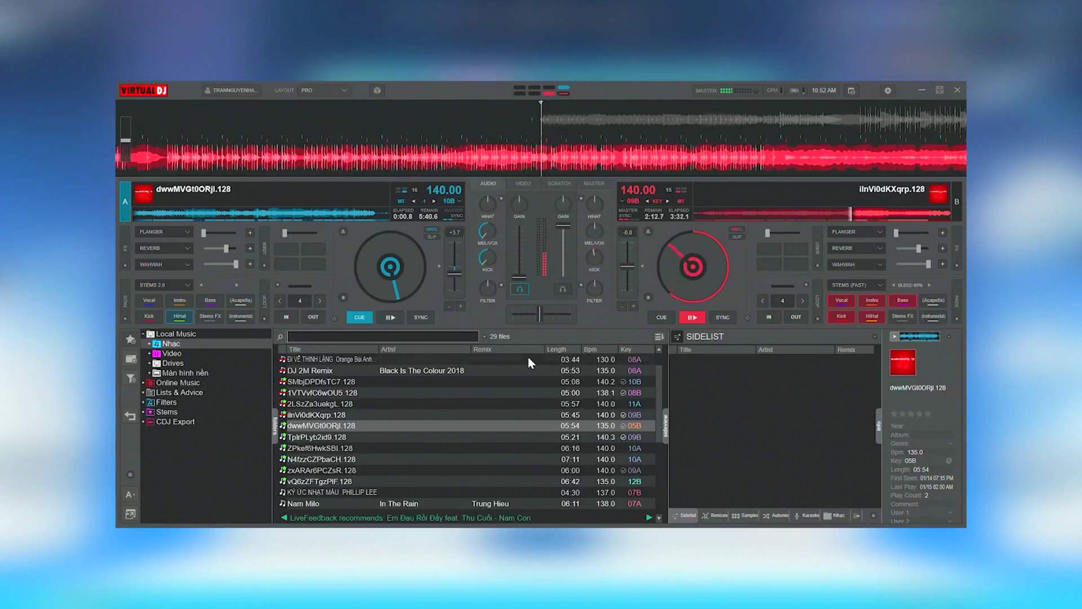
# Look through the track list of the Nhac folder in VirtualDJ and zoom out the waveforms of both decks.
pyautogui.scroll(-5, 446, 428)
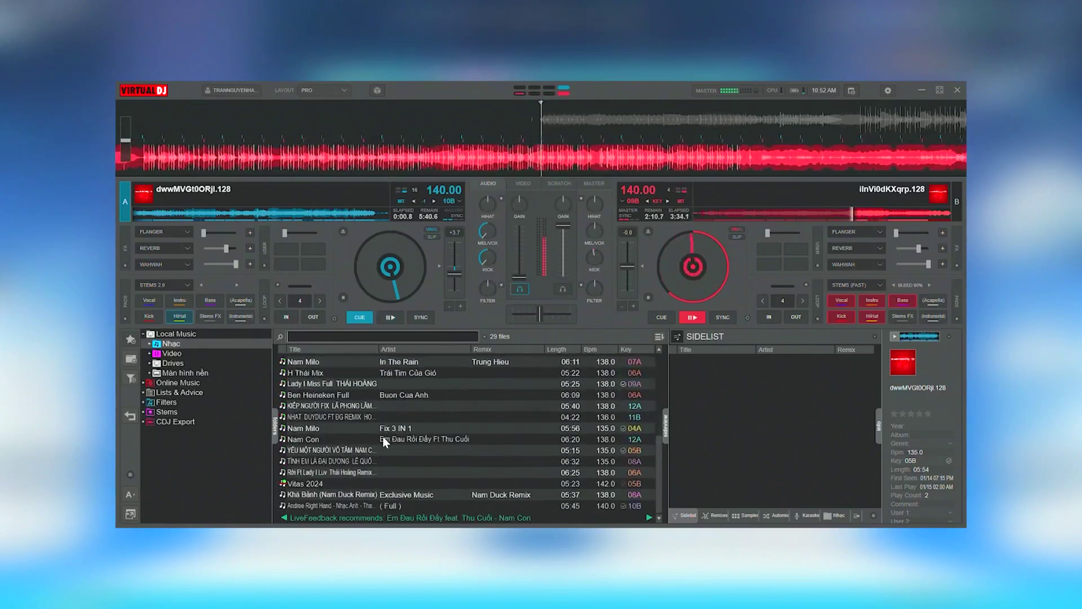
pyautogui.scroll(4, 376, 436)
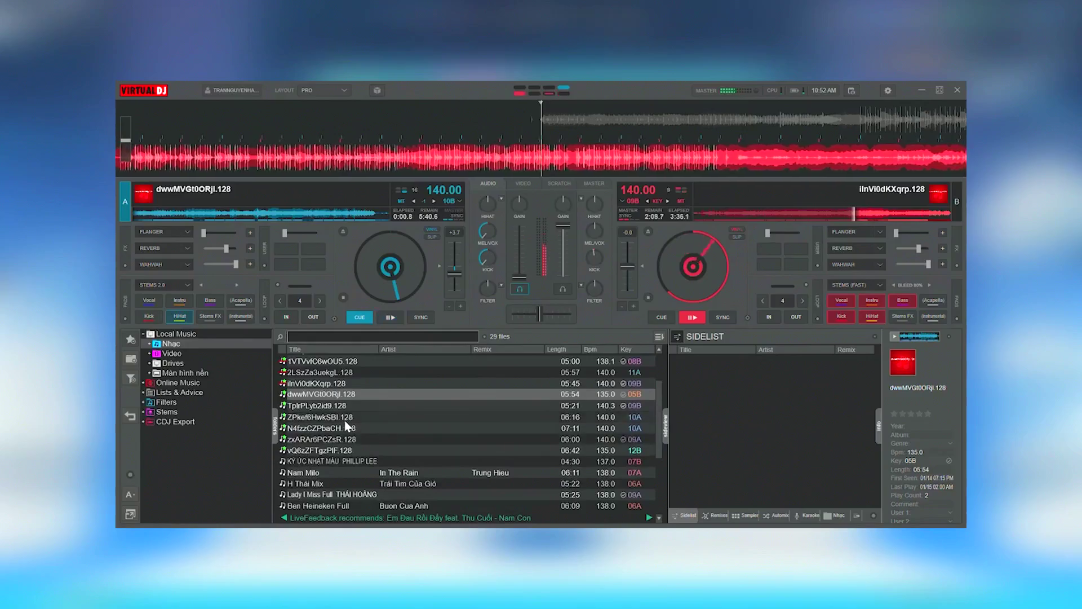
pyautogui.scroll(2, 404, 426)
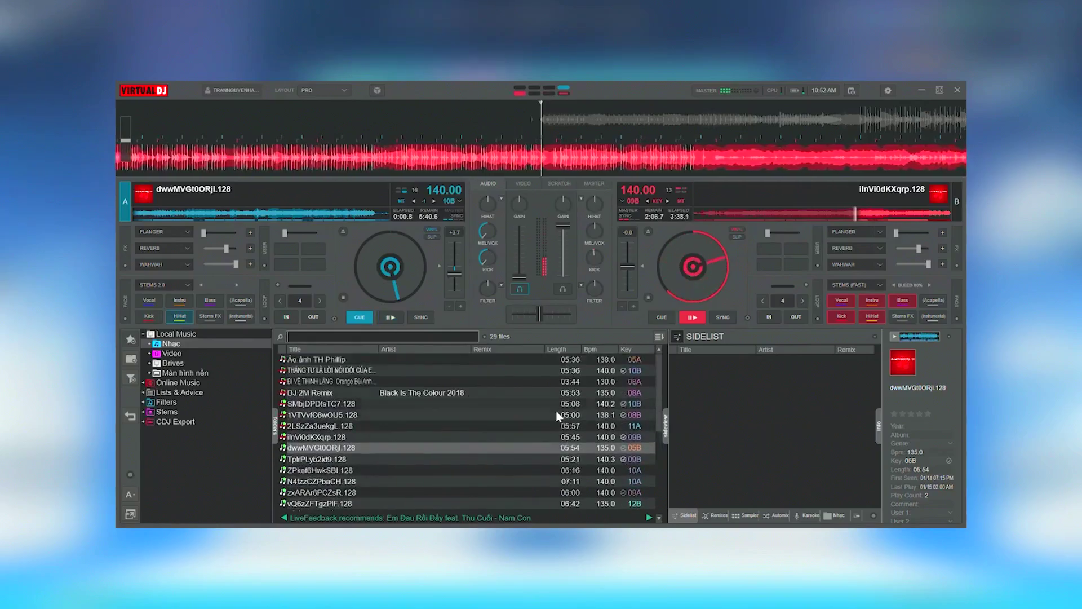
pyautogui.scroll(-2, 535, 457)
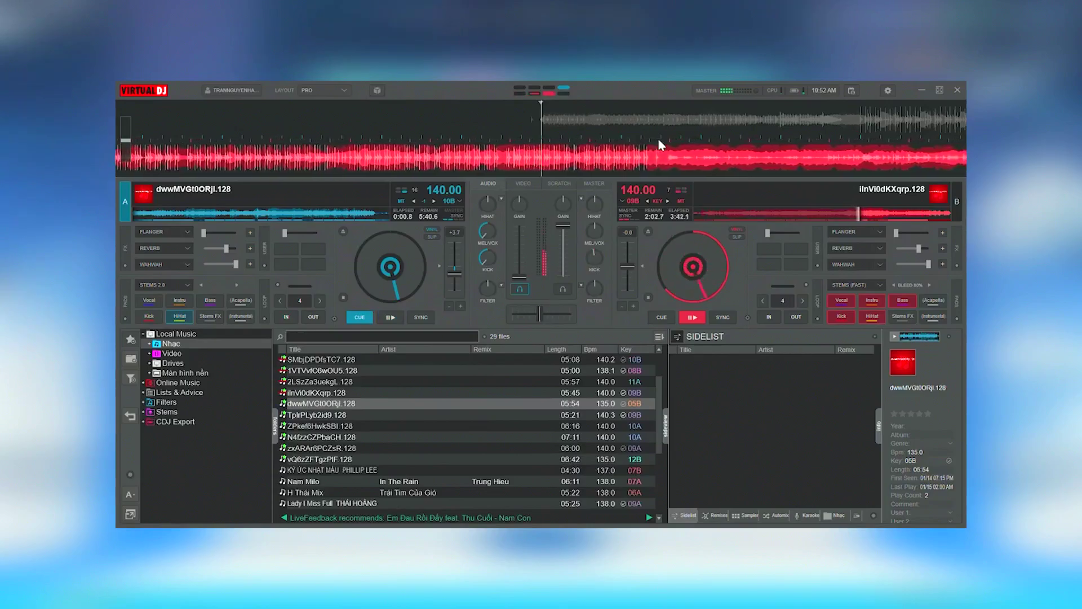
pyautogui.scroll(-3, 654, 134)
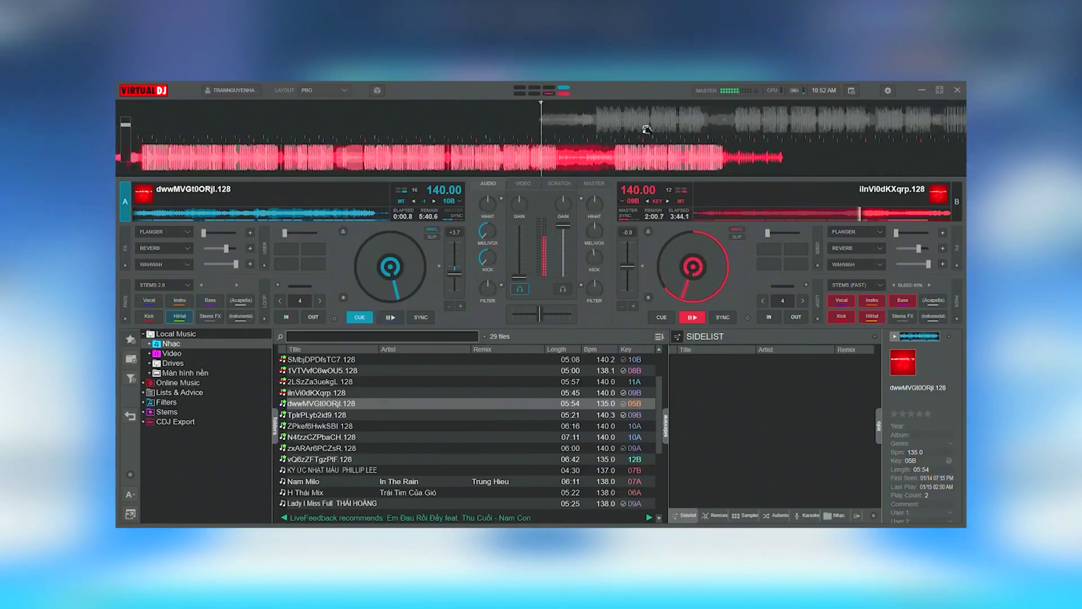
pyautogui.scroll(-2, 646, 128)
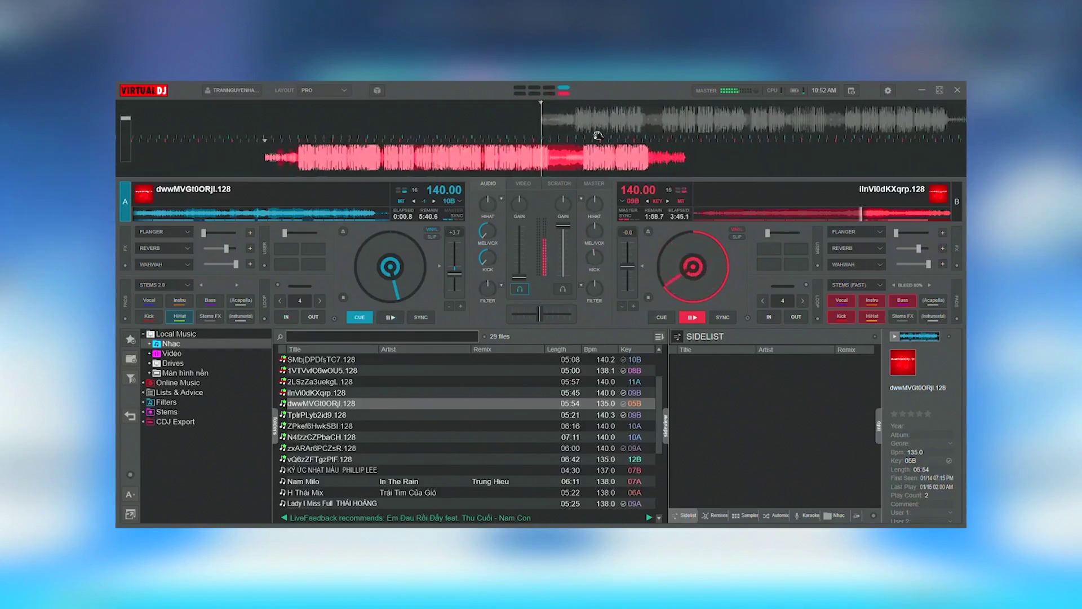
pyautogui.scroll(2, 598, 135)
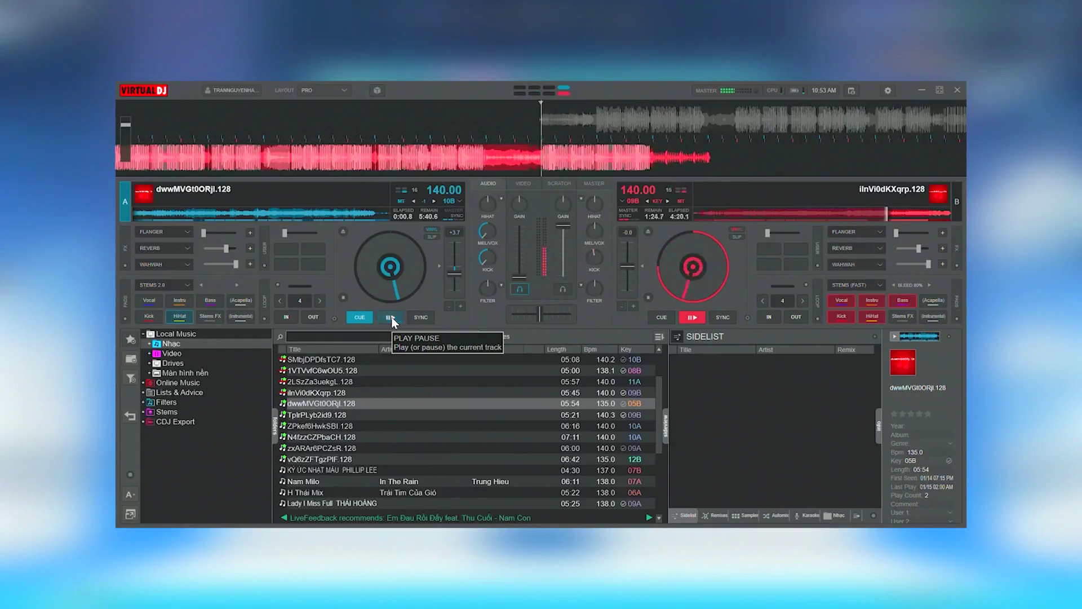
# Start playback of the track on deck A and raise that deck's volume fader close to maximum.
pyautogui.click(389, 317)
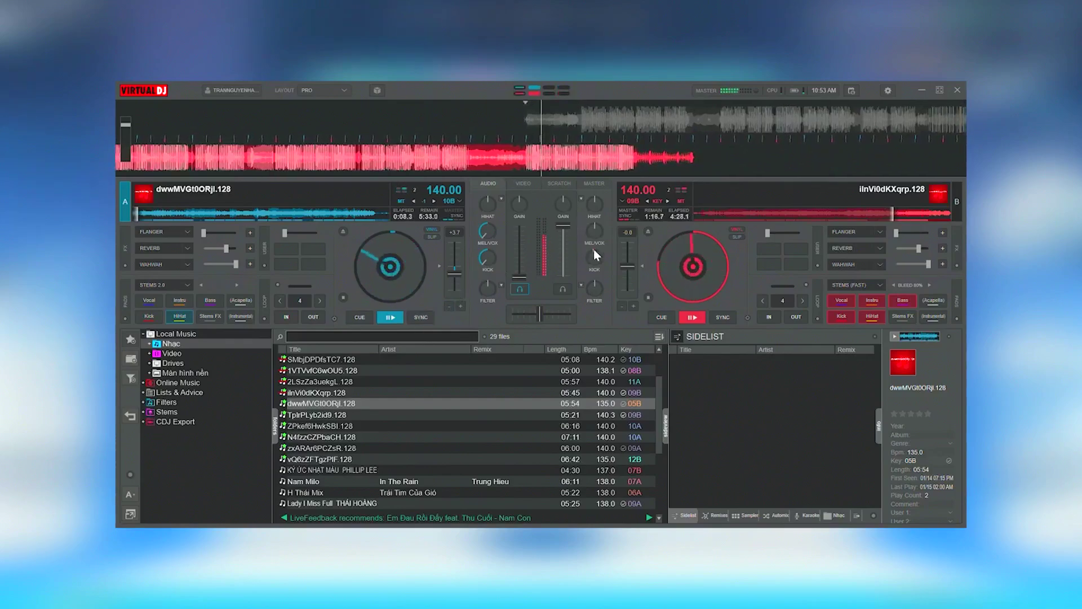
pyautogui.moveTo(517, 272); pyautogui.dragTo(525, 224)
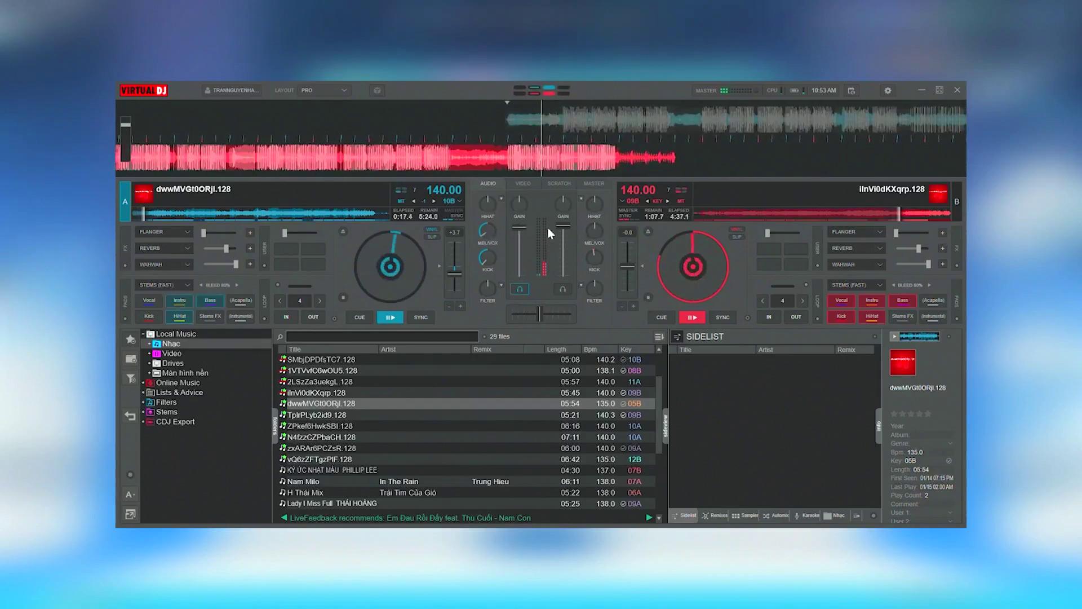
# Bring deck A's MEL/VOX and KICK equalizers up to neutral and slightly cut MEL/VOX on deck B.
pyautogui.moveTo(486, 237)
pyautogui.mouseDown()
pyautogui.moveTo(487, 224)
pyautogui.moveTo(487, 244)
pyautogui.mouseUp()
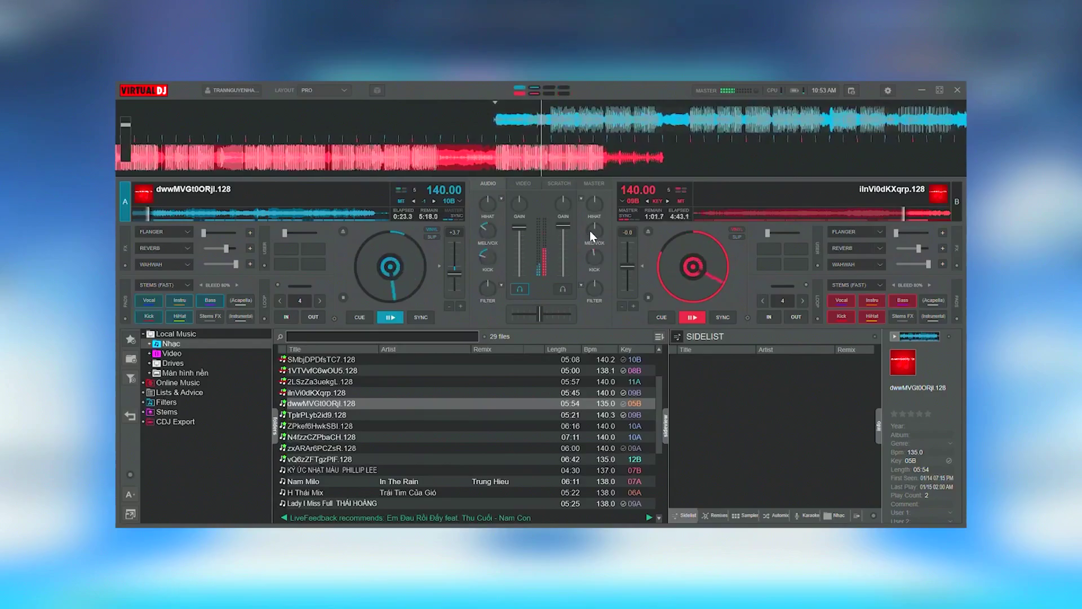
pyautogui.moveTo(589, 231); pyautogui.dragTo(587, 228)
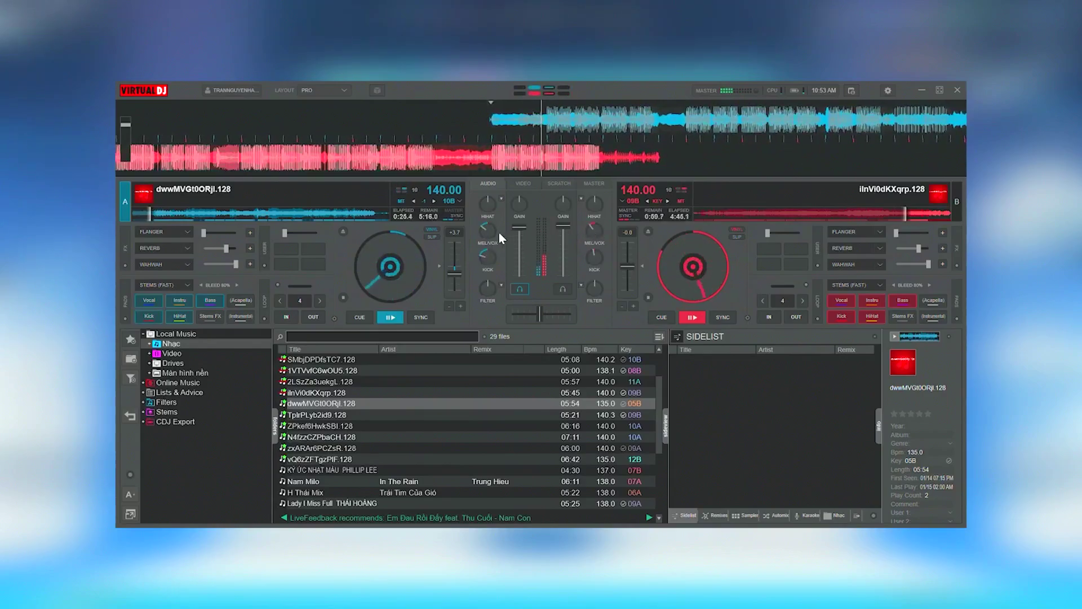
pyautogui.moveTo(487, 231)
pyautogui.mouseDown()
pyautogui.moveTo(492, 261)
pyautogui.moveTo(491, 233)
pyautogui.mouseUp()
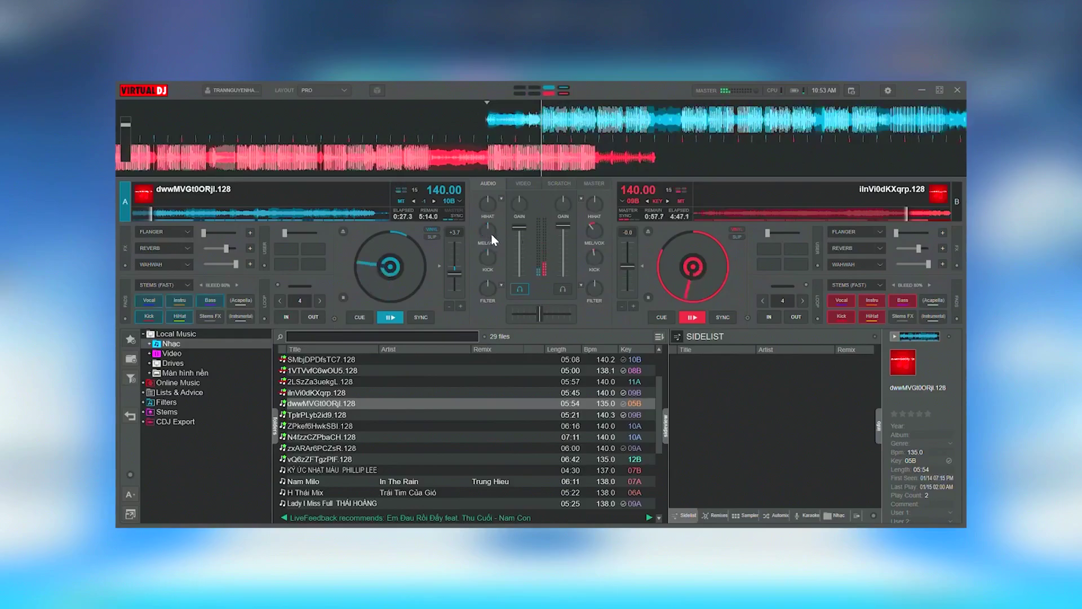
# Lower deck B's volume fader to minimum and cut its MEL/VOX equalizer further.
pyautogui.moveTo(569, 227); pyautogui.dragTo(568, 308)
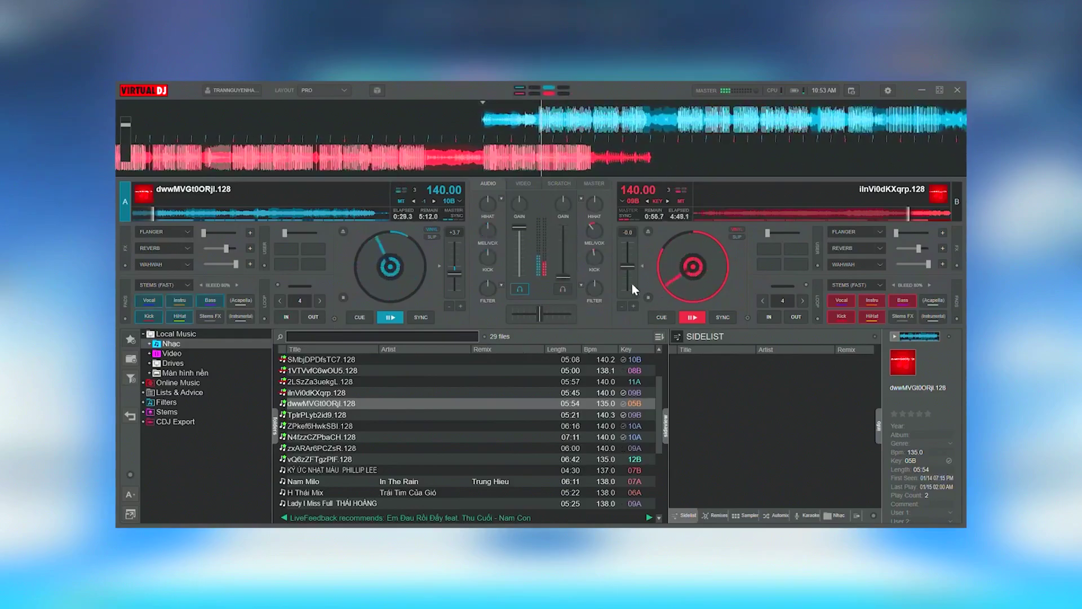
pyautogui.moveTo(589, 232); pyautogui.dragTo(590, 250)
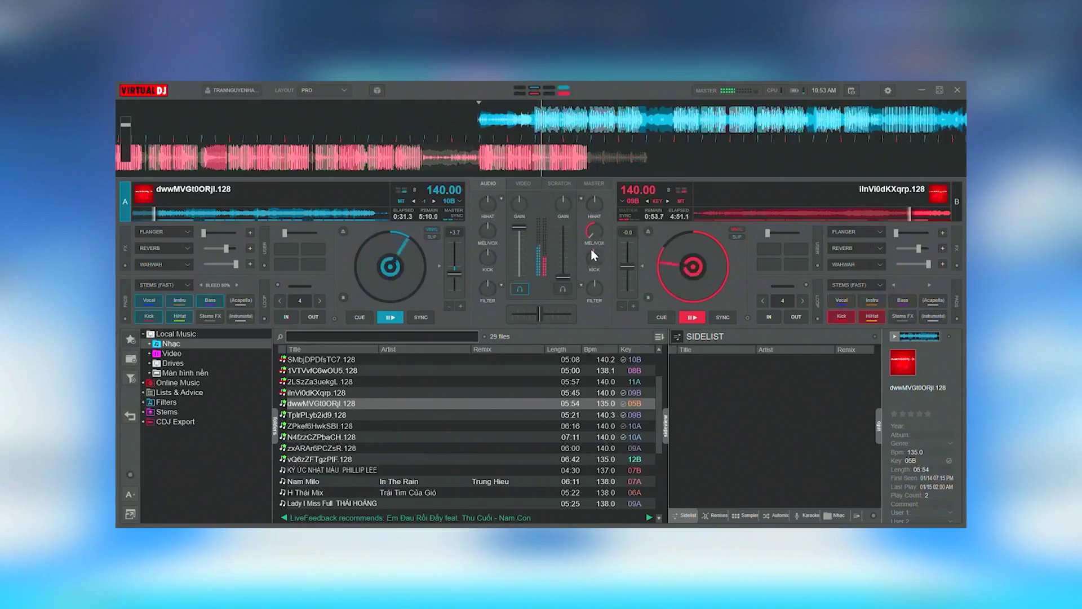